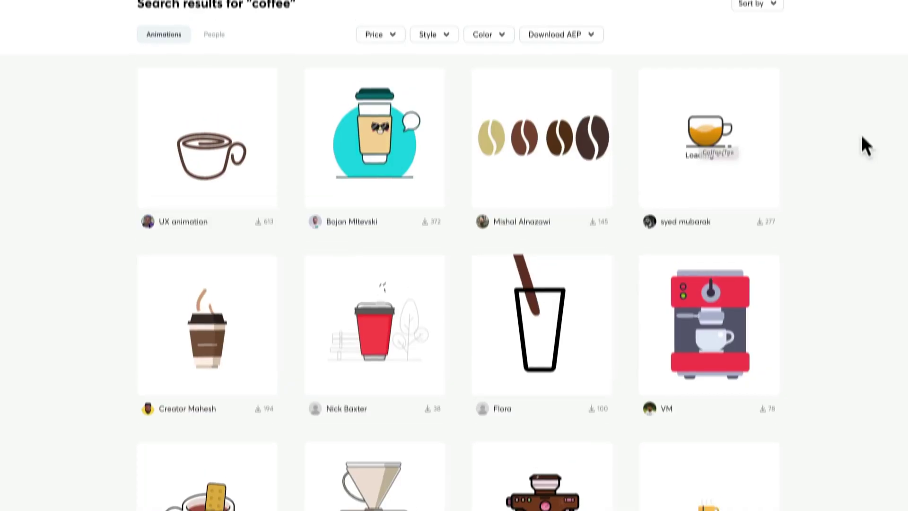
Copy the coffee loading animation's Lottie URL, then show Editor X's Embed & Social elements
{"action": "scroll", "coordinate": [861, 135], "scroll_direction": "up", "scroll_amount": 2}
{"action": "left_click", "coordinate": [711, 211]}
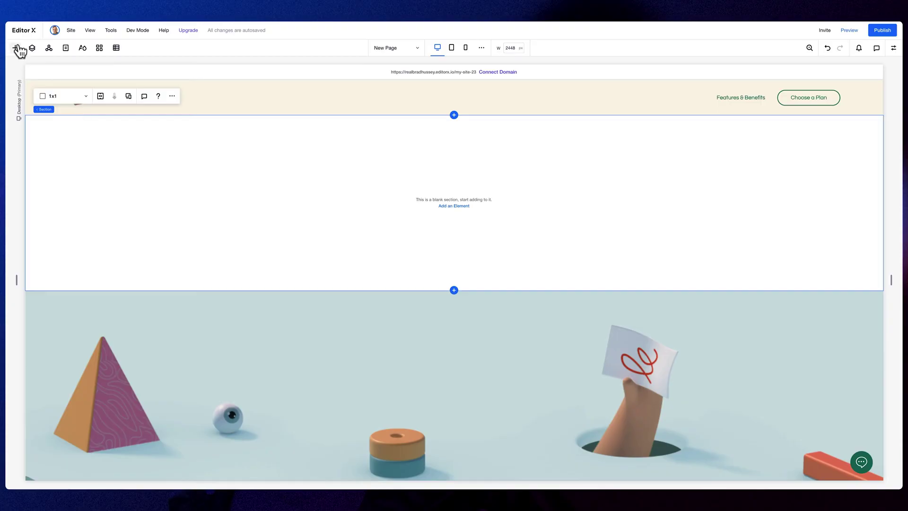
{"action": "left_click", "coordinate": [20, 52]}
{"action": "left_click", "coordinate": [67, 308]}
Place a Lottie element playing the pasted coffee animation URL, preview it, and begin alt text 'coff'
{"action": "left_click", "coordinate": [156, 168]}
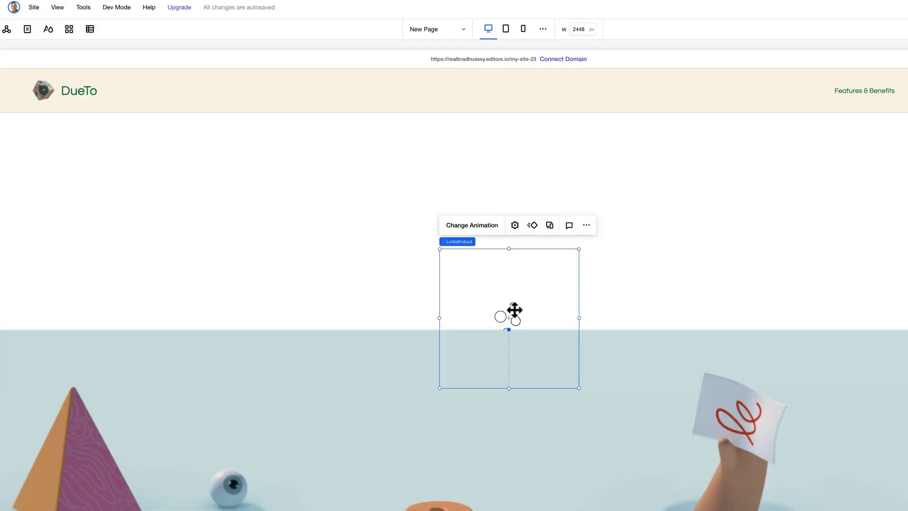
{"action": "left_click_drag", "start_coordinate": [514, 310], "coordinate": [512, 243]}
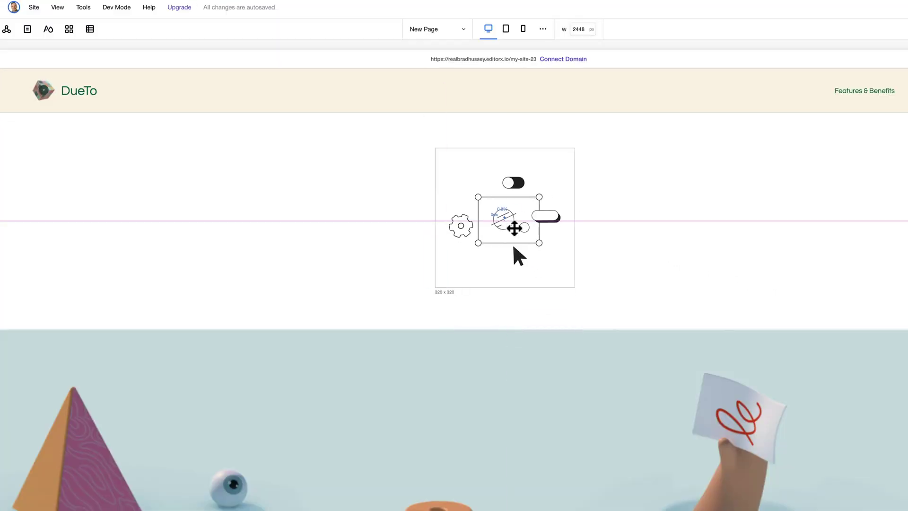
{"action": "left_click", "coordinate": [469, 126]}
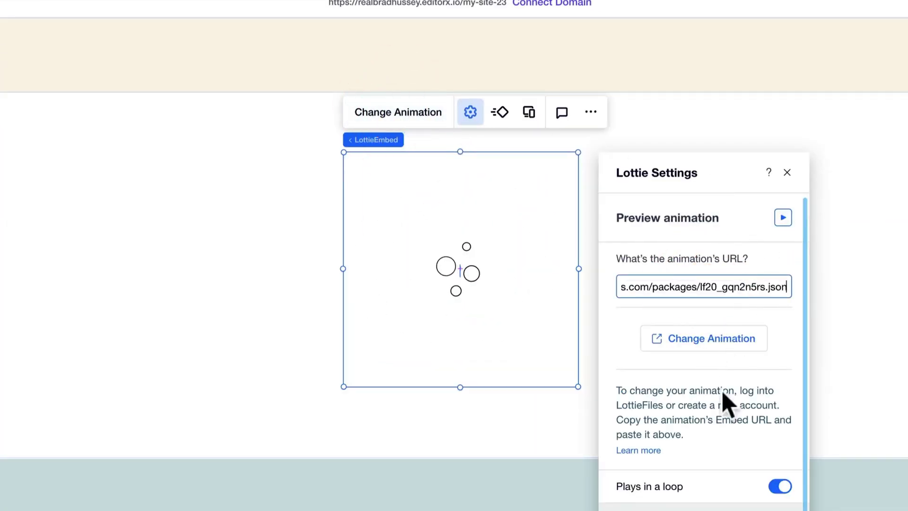
{"action": "left_click", "coordinate": [783, 217]}
{"action": "scroll", "coordinate": [774, 425], "scroll_direction": "down", "scroll_amount": 1}
{"action": "left_click", "coordinate": [700, 469]}
{"action": "type", "text": "coff"}
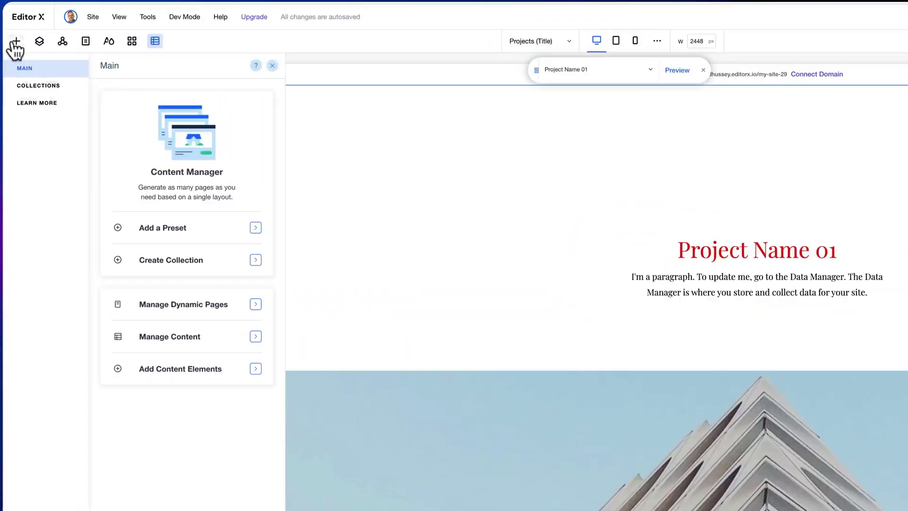
Add a Content Manager rich content element to the page and select it
{"action": "left_click", "coordinate": [16, 42]}
{"action": "left_click", "coordinate": [52, 416]}
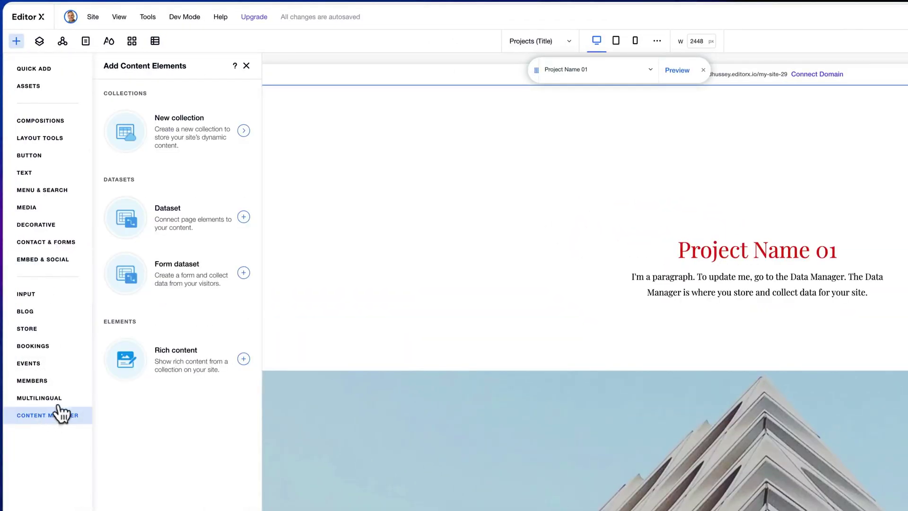
{"action": "left_click", "coordinate": [174, 373]}
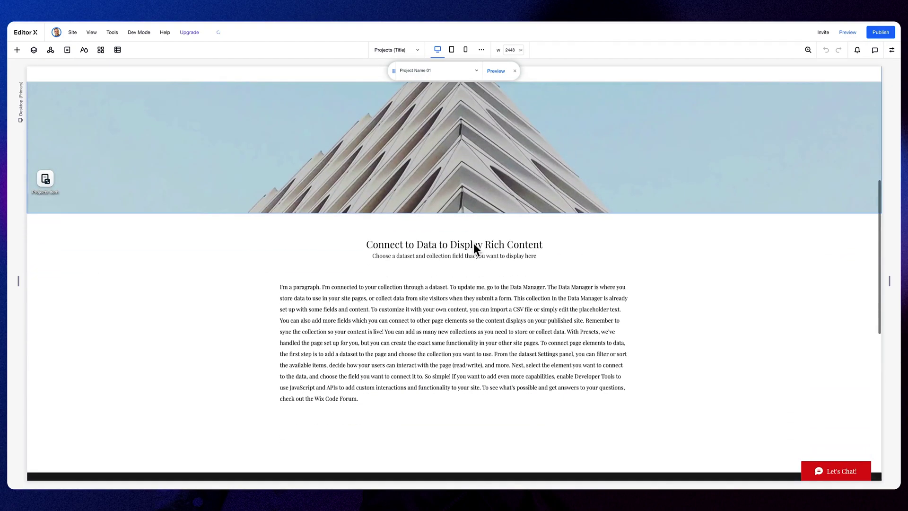
{"action": "left_click", "coordinate": [462, 251]}
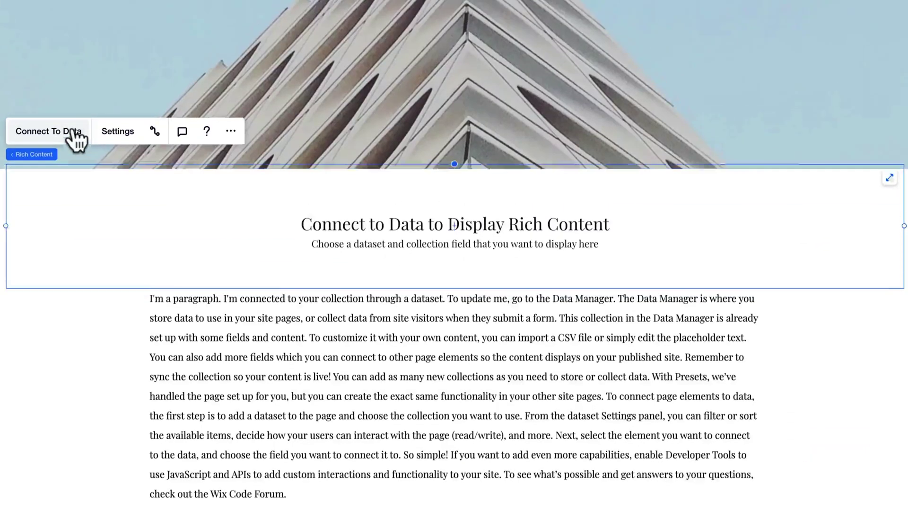
Connect the rich content element to a newly created Full Description field
{"action": "left_click", "coordinate": [70, 125]}
{"action": "left_click", "coordinate": [822, 290]}
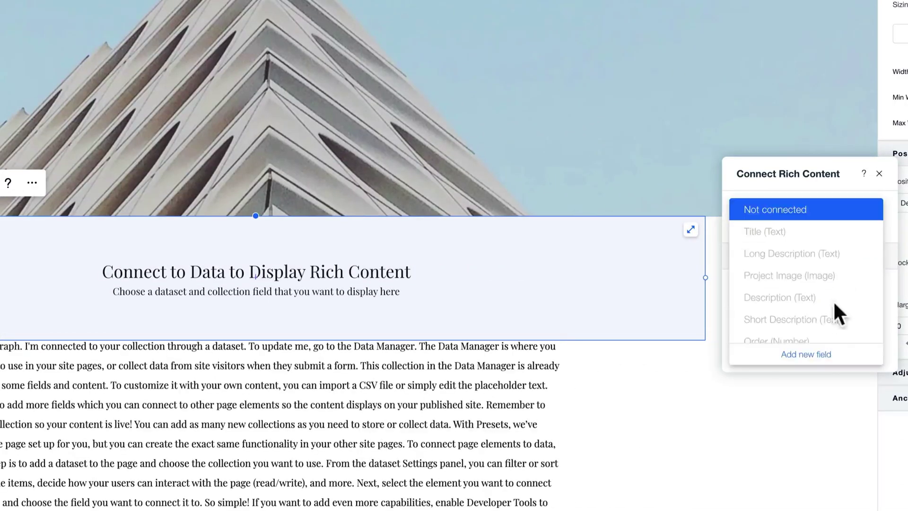
{"action": "scroll", "coordinate": [834, 300], "scroll_direction": "down", "scroll_amount": 3}
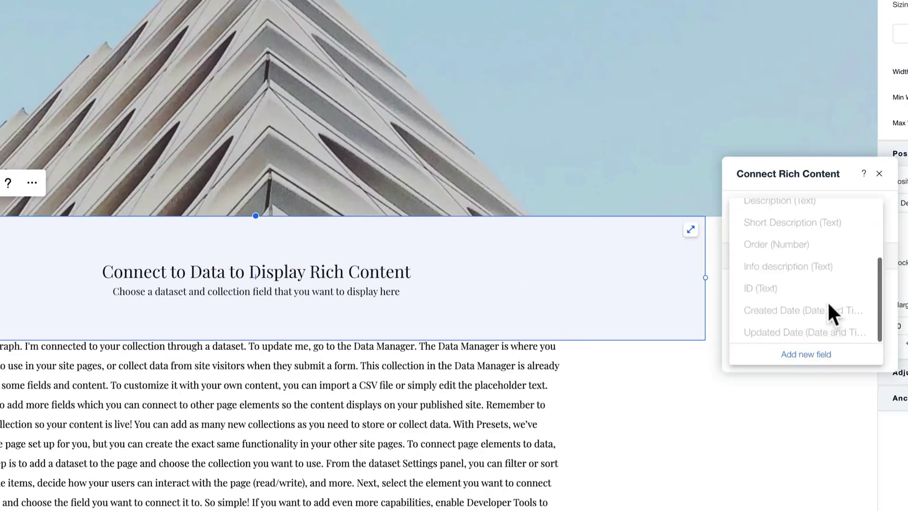
{"action": "left_click", "coordinate": [815, 354]}
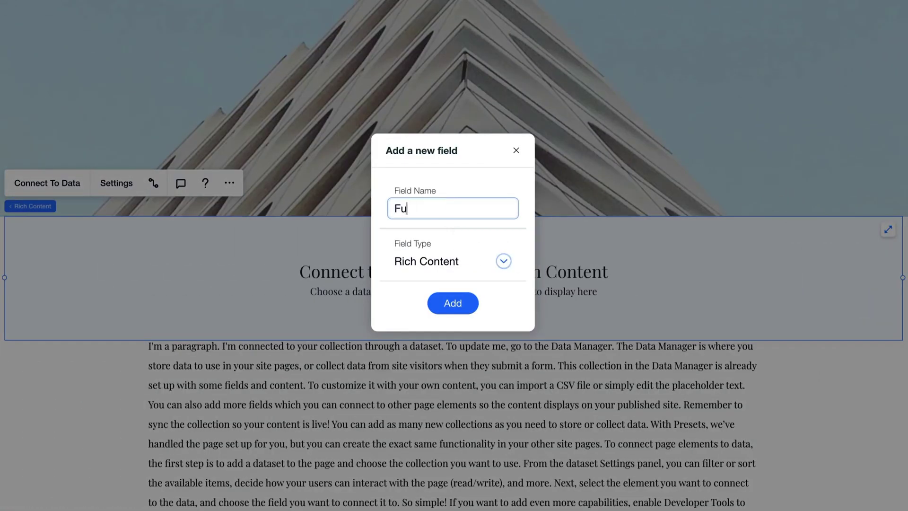
{"action": "left_click", "coordinate": [458, 313]}
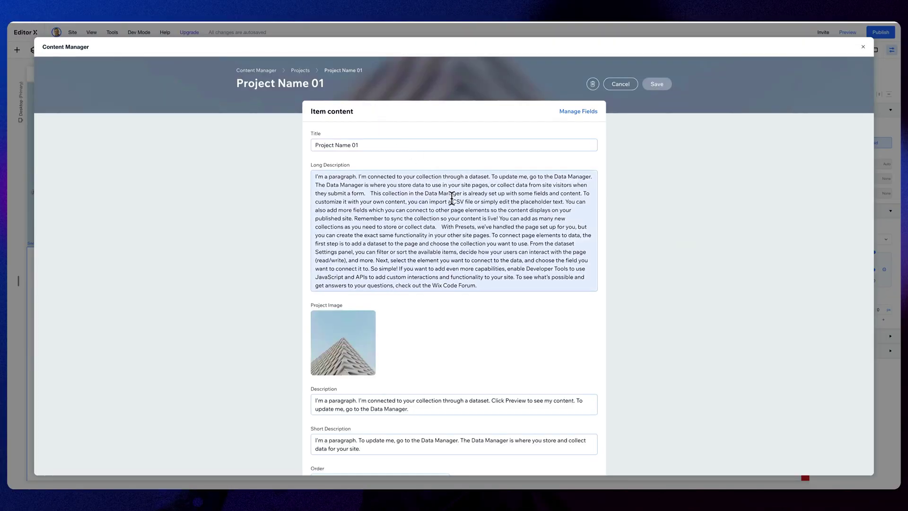
Save the item's cabin rich content and preview the project page
{"action": "scroll", "coordinate": [450, 199], "scroll_direction": "down", "scroll_amount": 5}
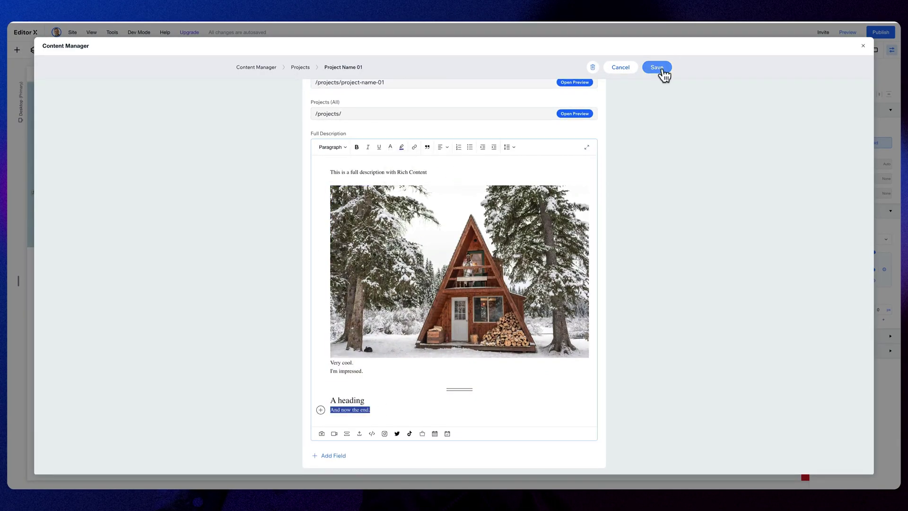
{"action": "left_click", "coordinate": [663, 69]}
{"action": "left_click", "coordinate": [849, 32]}
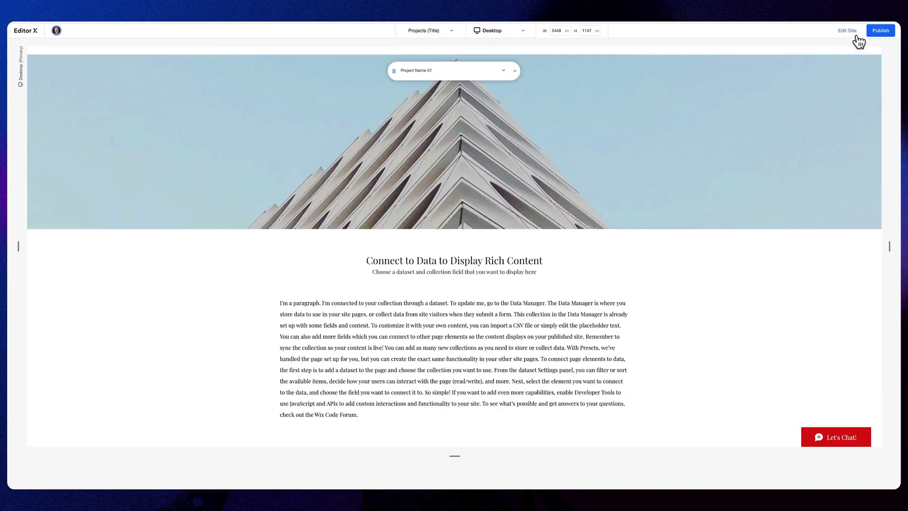
{"action": "scroll", "coordinate": [743, 244], "scroll_direction": "down", "scroll_amount": 7}
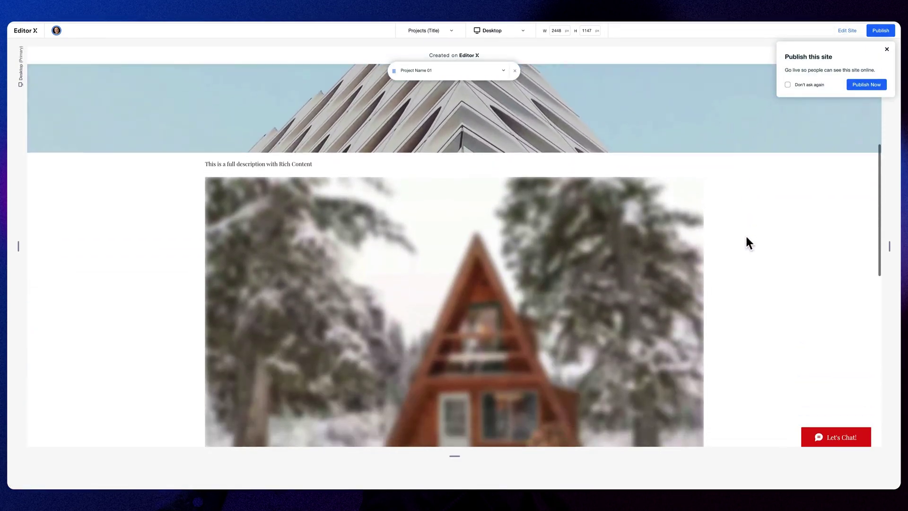
{"action": "scroll", "coordinate": [533, 259], "scroll_direction": "down", "scroll_amount": 1}
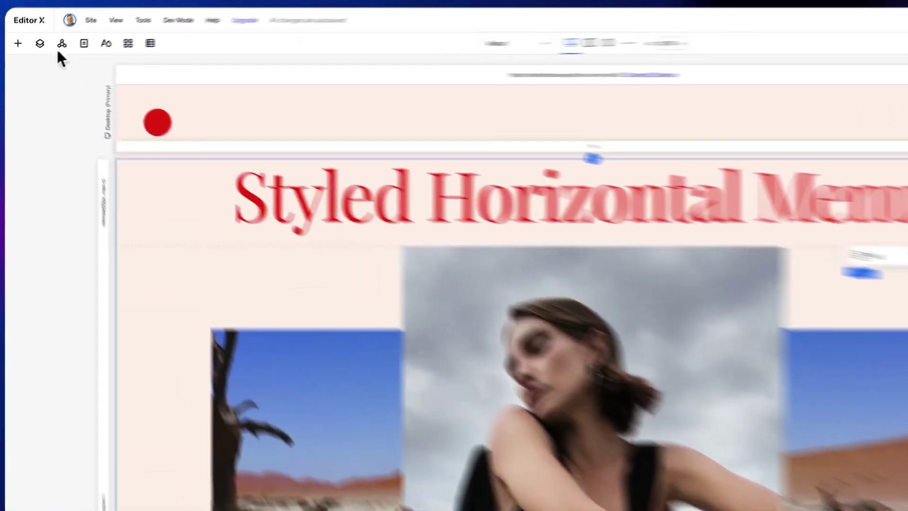
Bring up the Styled Horizontal Menus designs under Menu & Search
{"action": "left_click", "coordinate": [17, 42]}
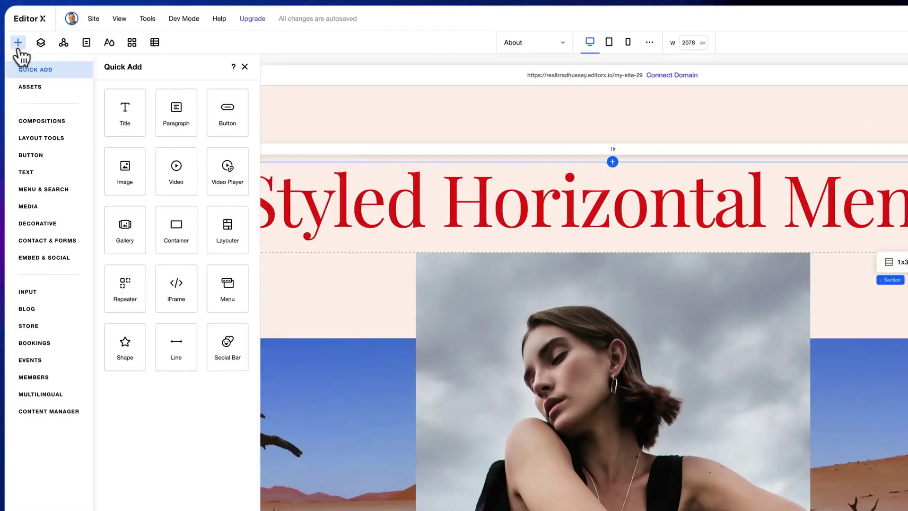
{"action": "left_click", "coordinate": [43, 188]}
{"action": "left_click", "coordinate": [132, 105]}
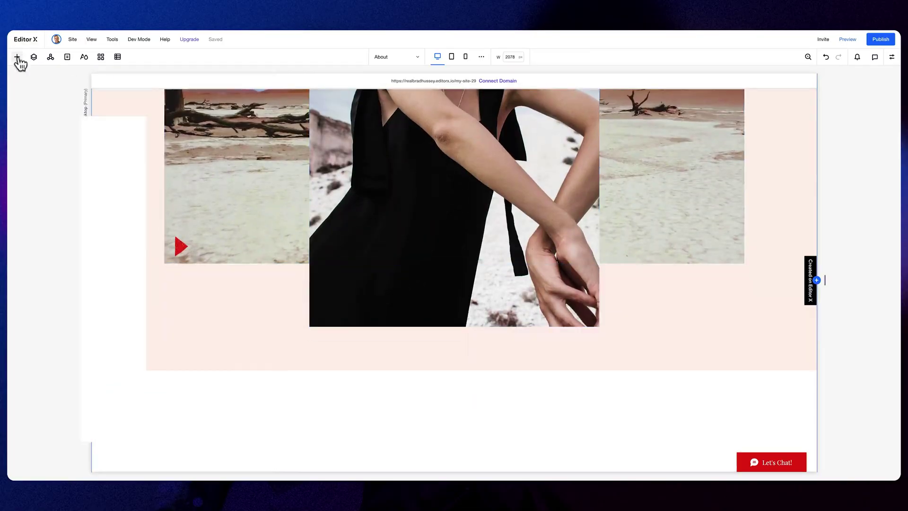
Drag the saved Minimal, Timeless section from Assets onto the About page
{"action": "left_click", "coordinate": [17, 57]}
{"action": "left_click_drag", "start_coordinate": [199, 153], "coordinate": [482, 353]}
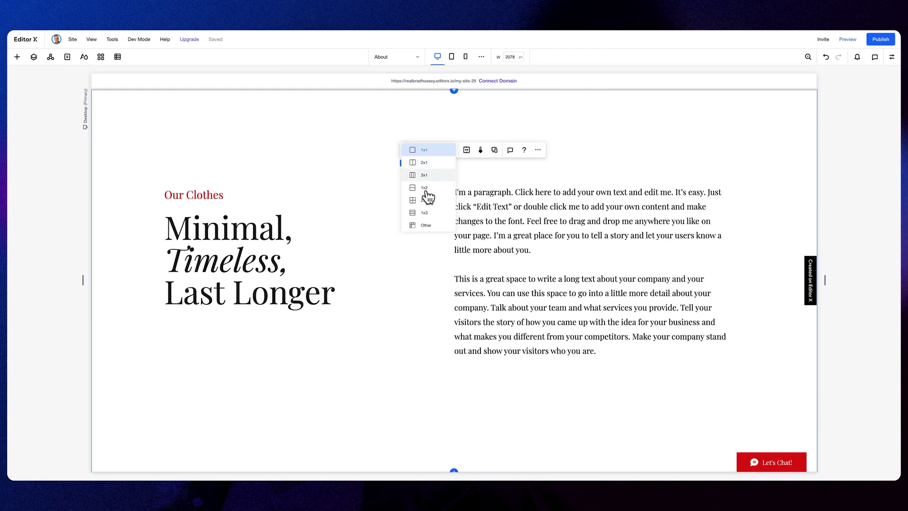
{"action": "left_click", "coordinate": [426, 163]}
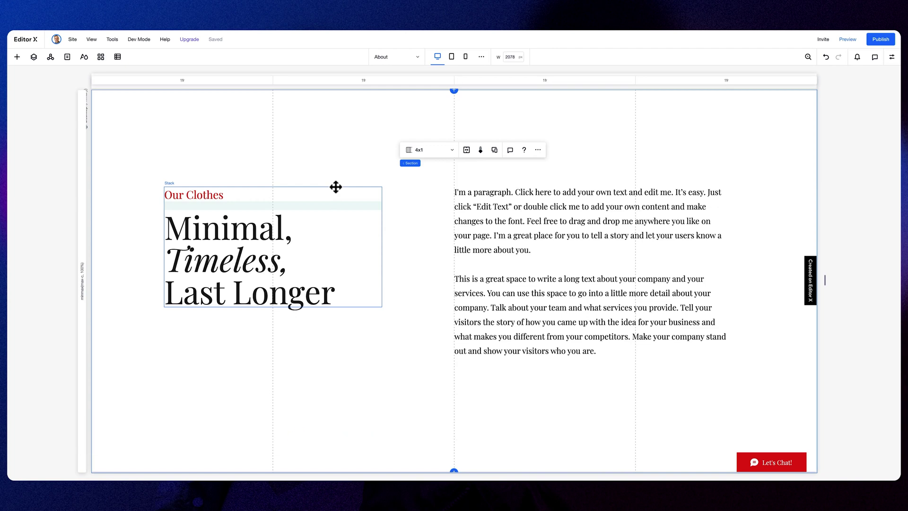
Set the section's layout to 2x1 and start customizing the grid on canvas
{"action": "left_click", "coordinate": [891, 58]}
{"action": "left_click", "coordinate": [891, 315]}
{"action": "left_click", "coordinate": [885, 331]}
{"action": "left_click", "coordinate": [891, 56]}
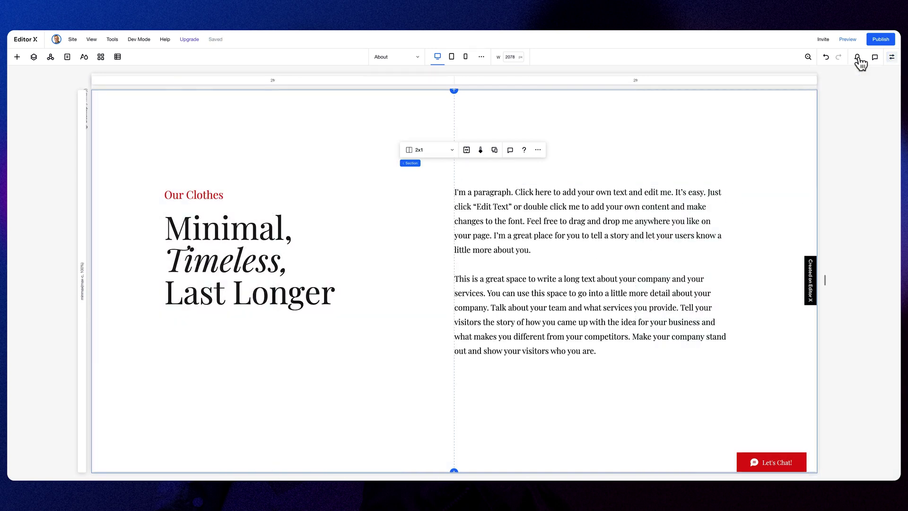
{"action": "left_click", "coordinate": [467, 150]}
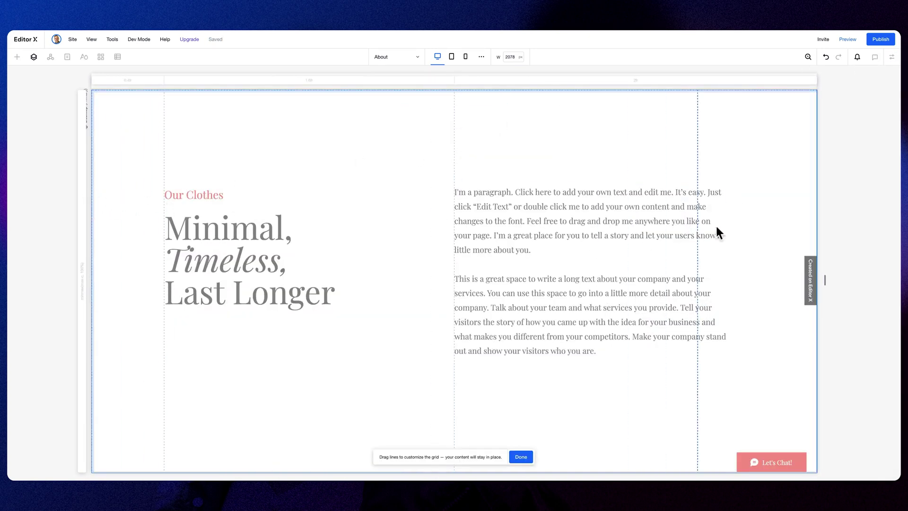
Reshape the grid lines on canvas into four columns and finish editing
{"action": "left_click_drag", "start_coordinate": [736, 227], "coordinate": [728, 227]}
{"action": "left_click_drag", "start_coordinate": [263, 89], "coordinate": [303, 256]}
{"action": "left_click_drag", "start_coordinate": [443, 253], "coordinate": [436, 91]}
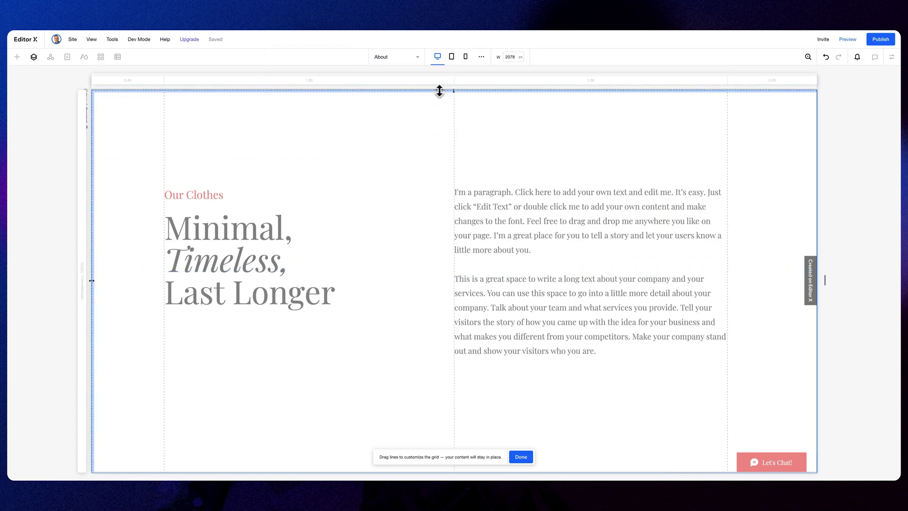
{"action": "scroll", "coordinate": [432, 116], "scroll_direction": "up", "scroll_amount": 1}
{"action": "left_click", "coordinate": [521, 457]}
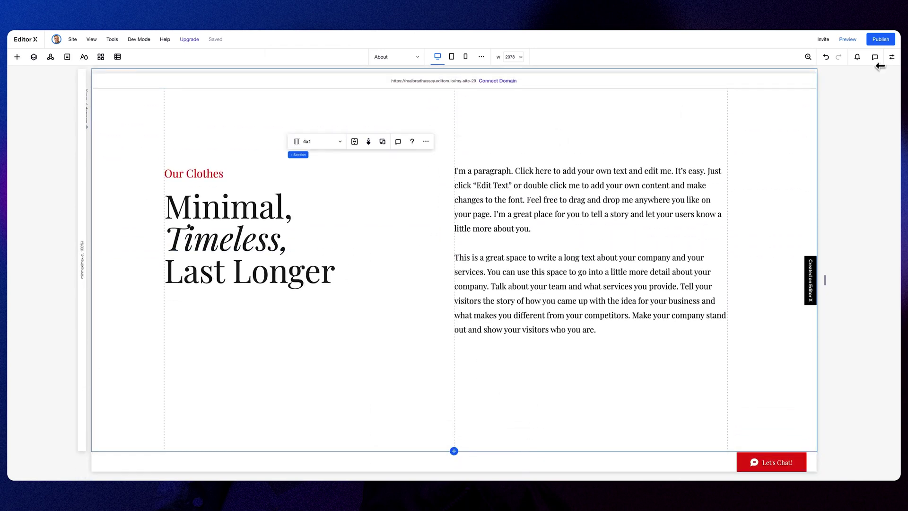
Set Columns 1 and 4 to 0.1 fr width in the Inspector
{"action": "type", "text": "0.1"}
{"action": "left_click", "coordinate": [829, 327]}
{"action": "type", "text": "0.1"}
{"action": "key", "text": "Tab"}
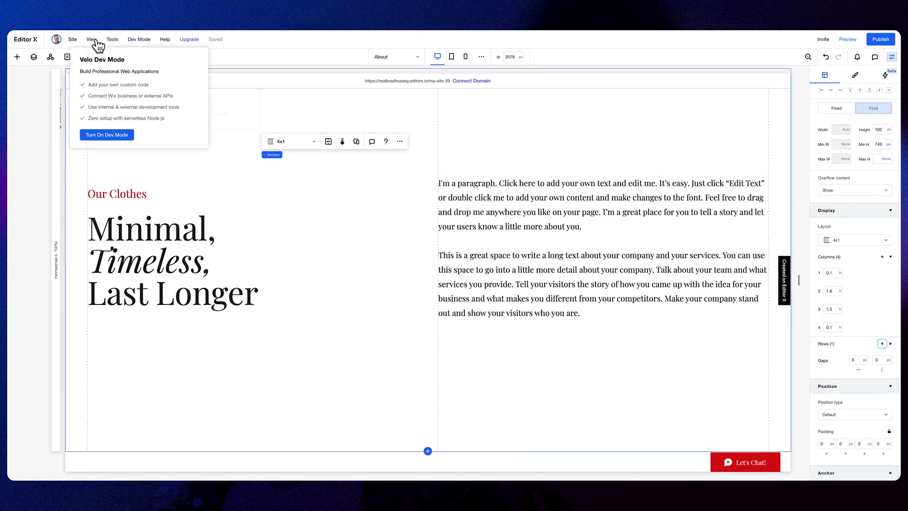
Toggle the Grid Measurements overlay from the View menu
{"action": "mouse_move", "coordinate": [94, 41]}
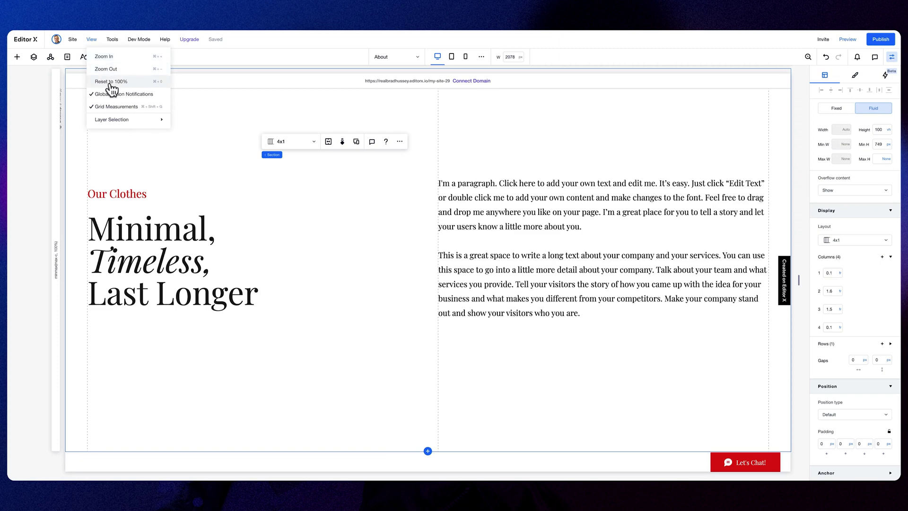
{"action": "left_click", "coordinate": [122, 107]}
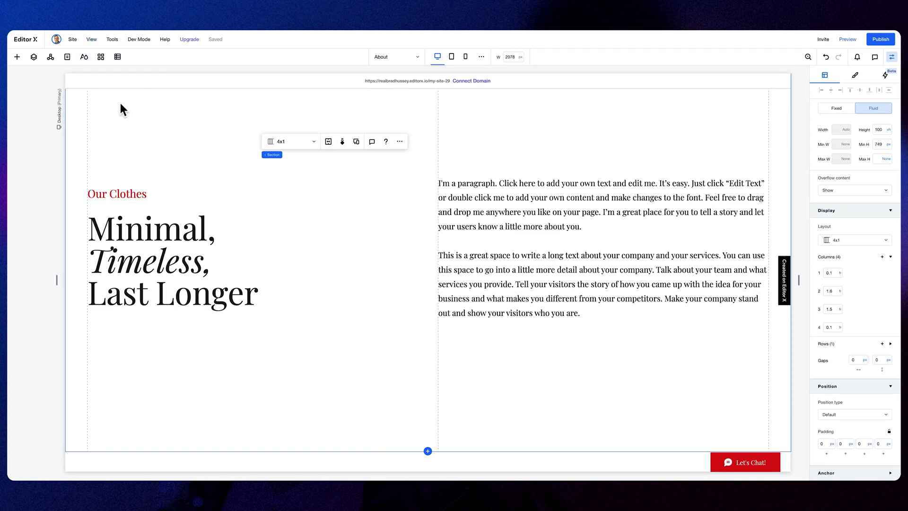
{"action": "key", "text": "super+shift+g"}
{"action": "key", "text": "super+shift+g"}
{"action": "key", "text": "super+shift+g"}
{"action": "key", "text": "super+shift+g"}
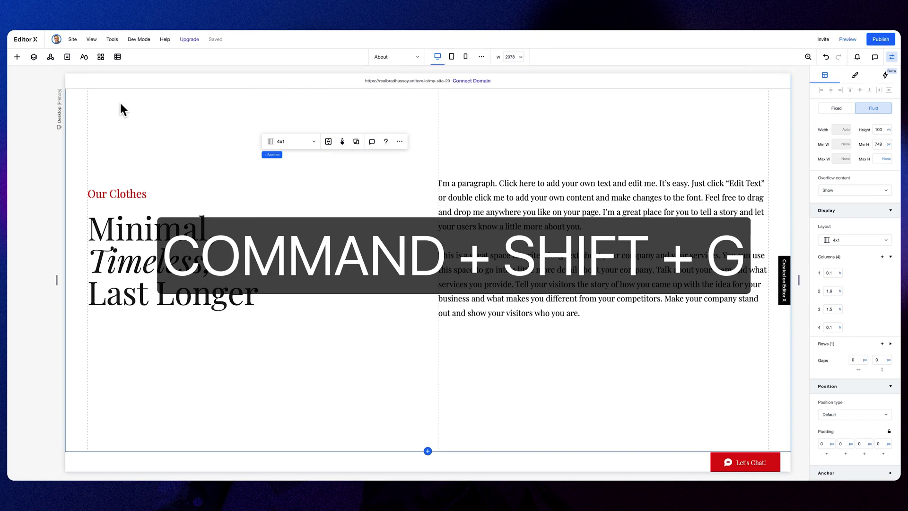